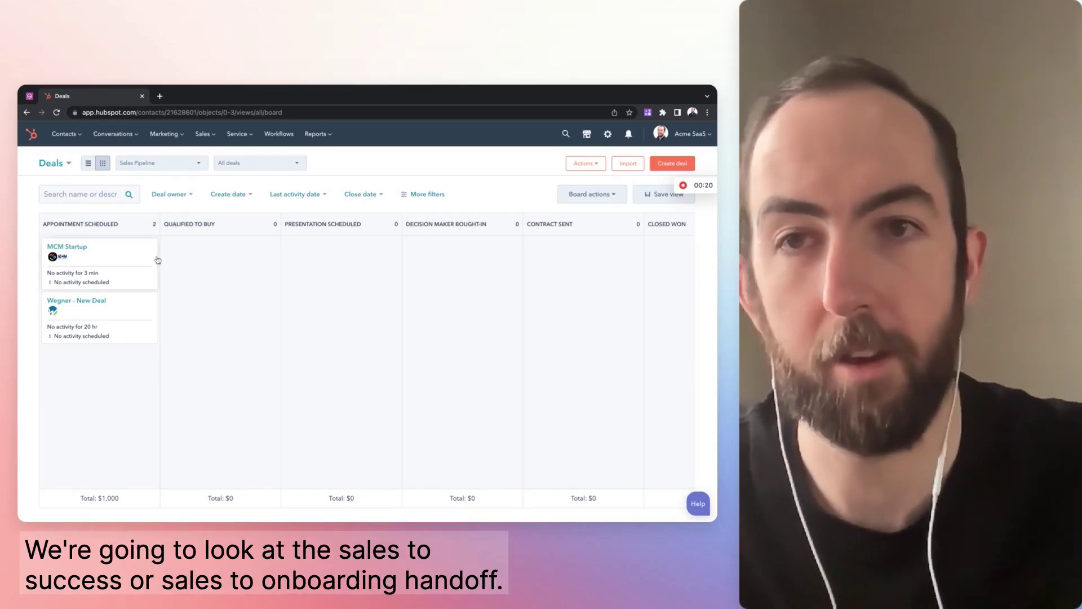
# Move MCM Startup to Closed Won with goal Increase Engagement and details 'Get more employees active'
pyautogui.moveTo(92, 264); pyautogui.dragTo(668, 267)
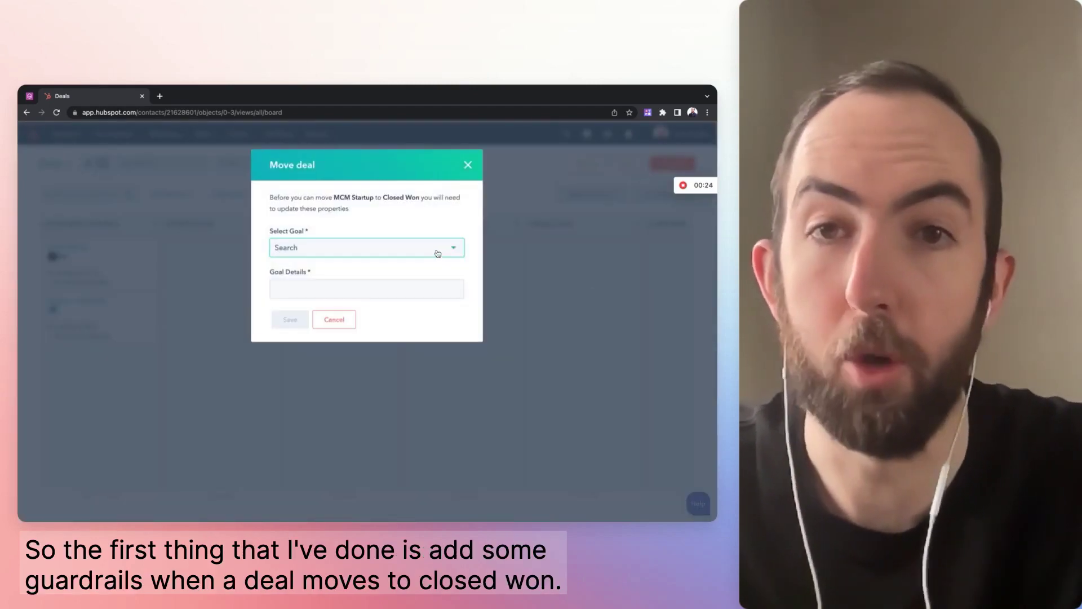
pyautogui.click(436, 252)
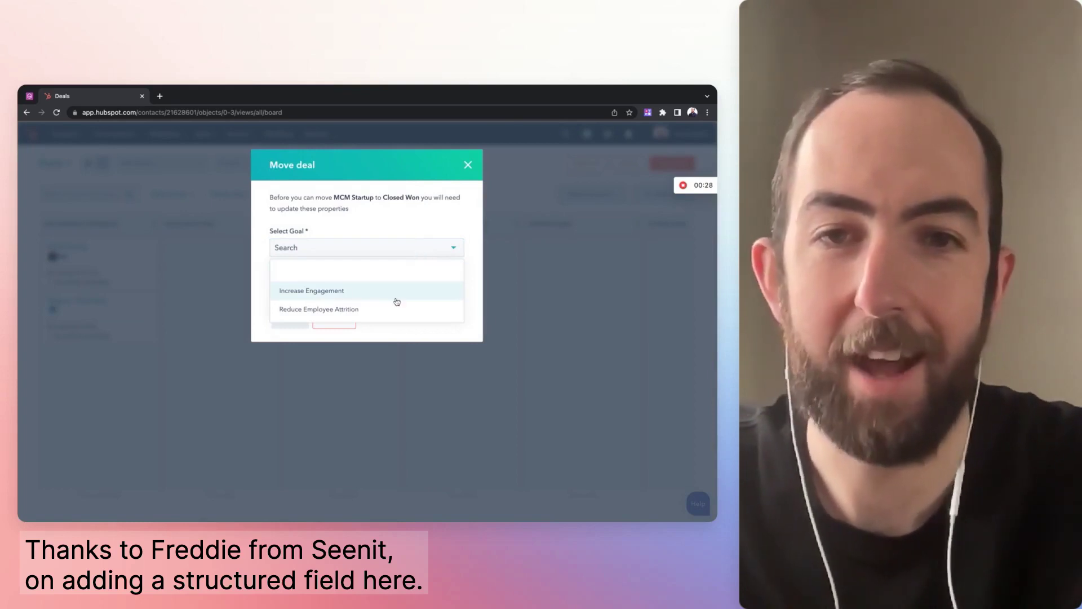
pyautogui.click(380, 293)
pyautogui.write('Get more employees active')
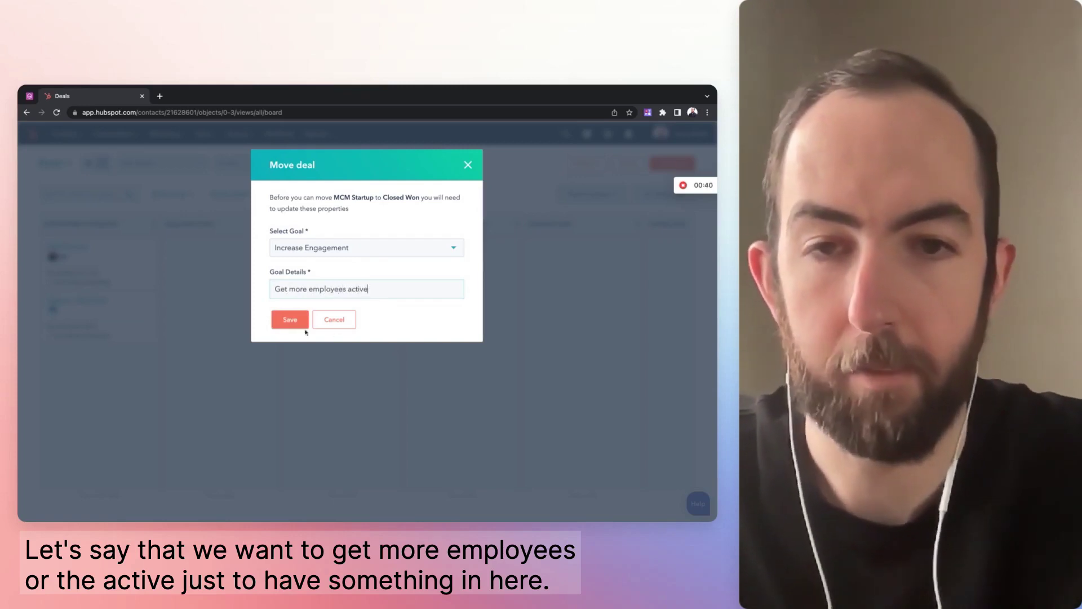
pyautogui.click(300, 325)
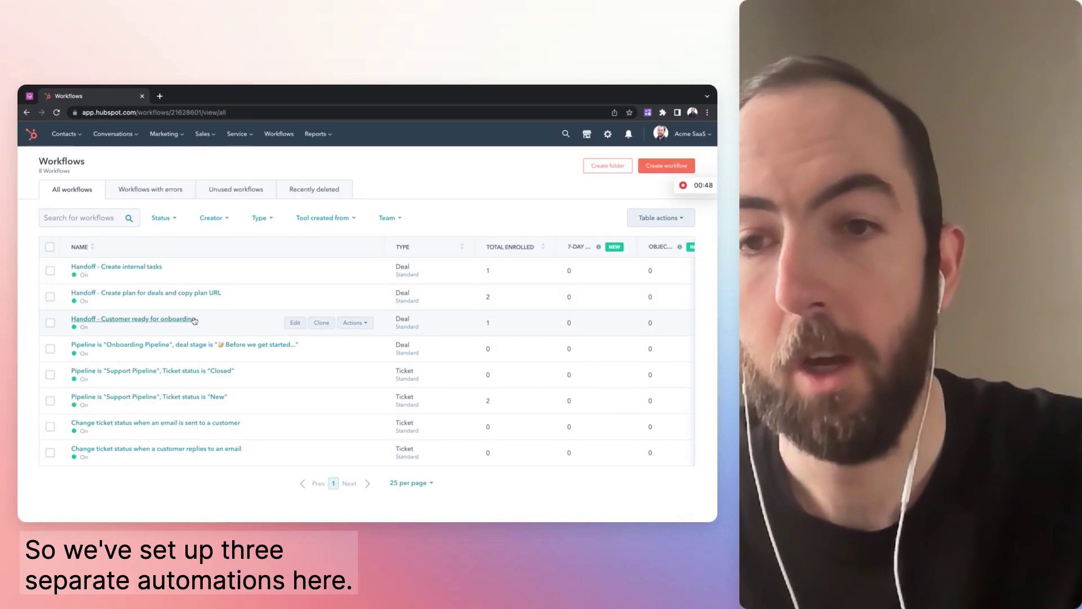
# Review the 'Handoff - Customer ready for onboarding' workflow's Closed Won trigger, record and task steps
pyautogui.click(186, 319)
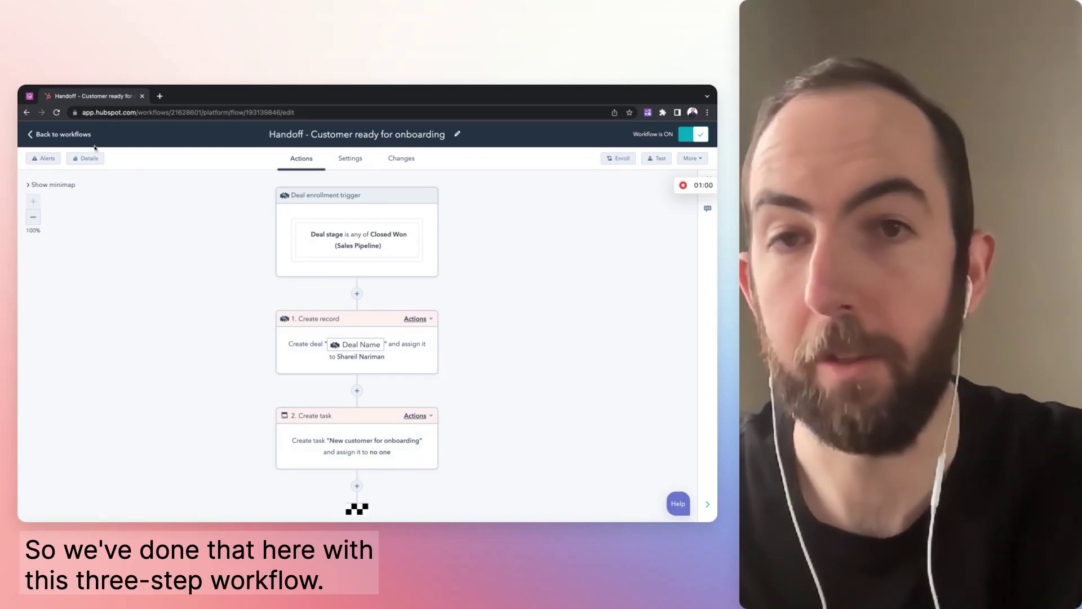
pyautogui.click(63, 134)
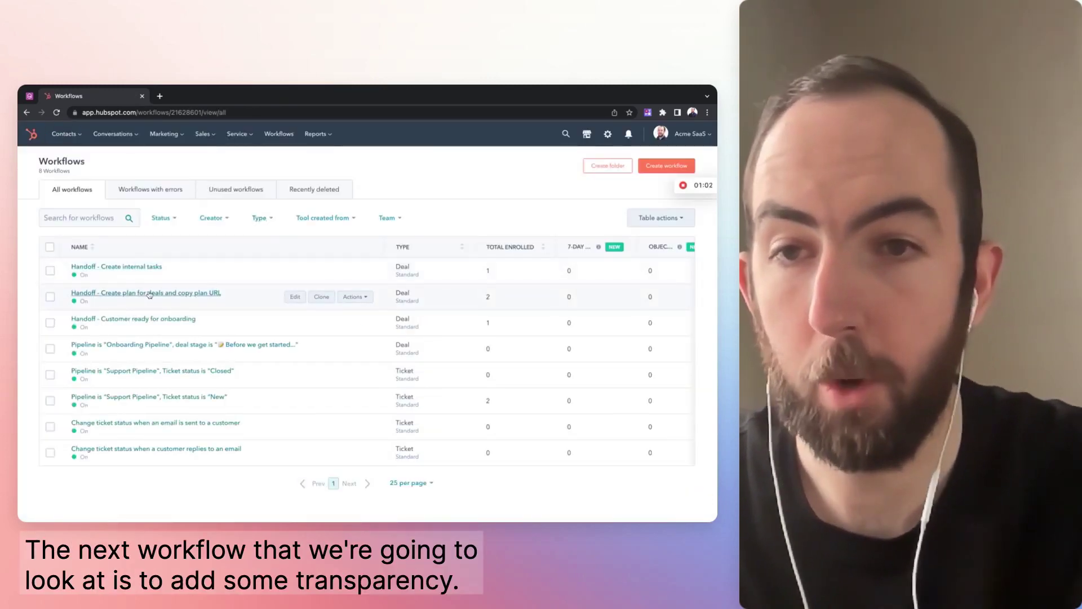
pyautogui.click(149, 293)
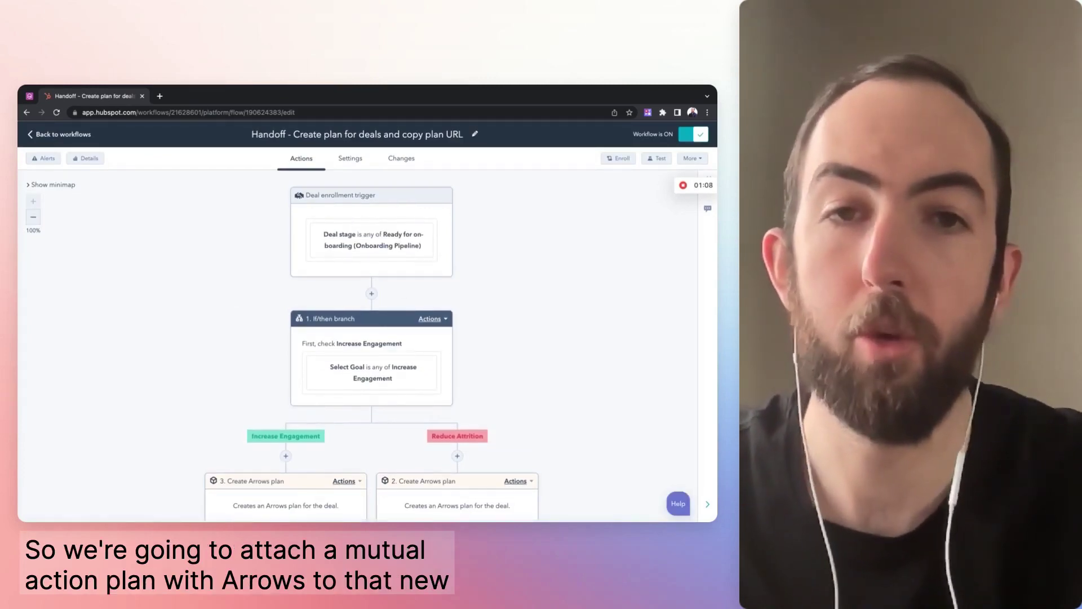
pyautogui.scroll(-2, 415, 320)
pyautogui.scroll(1, 415, 320)
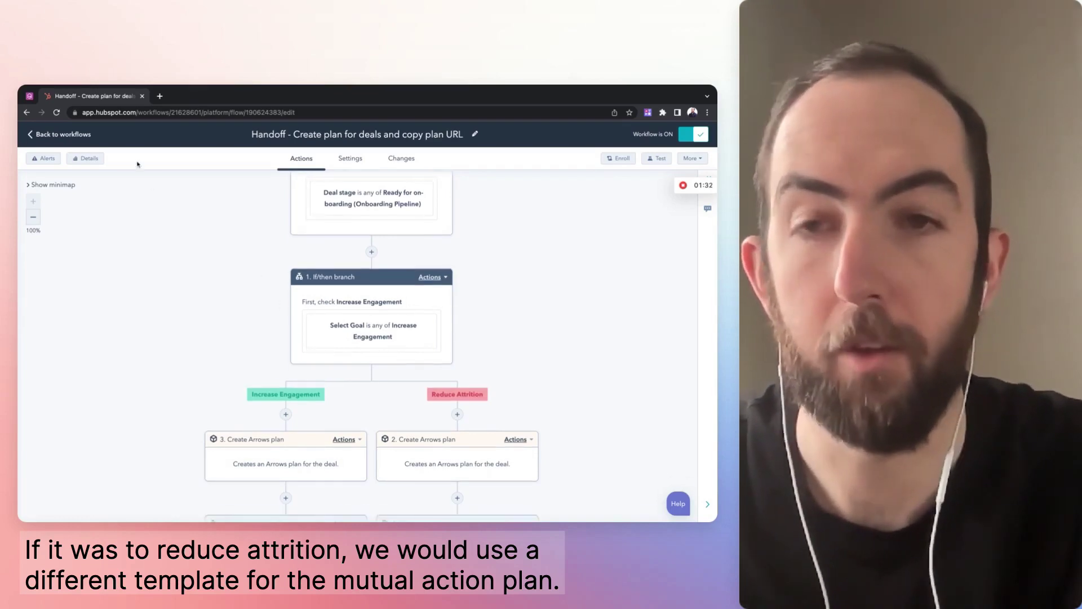
pyautogui.scroll(-2, 187, 341)
pyautogui.scroll(-1, 187, 342)
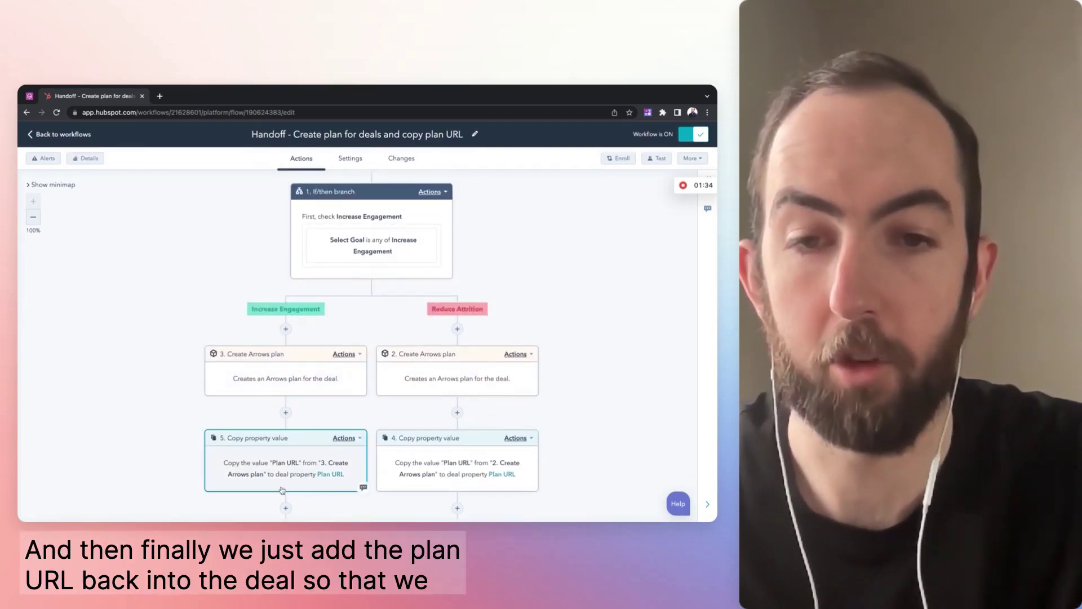
pyautogui.click(55, 133)
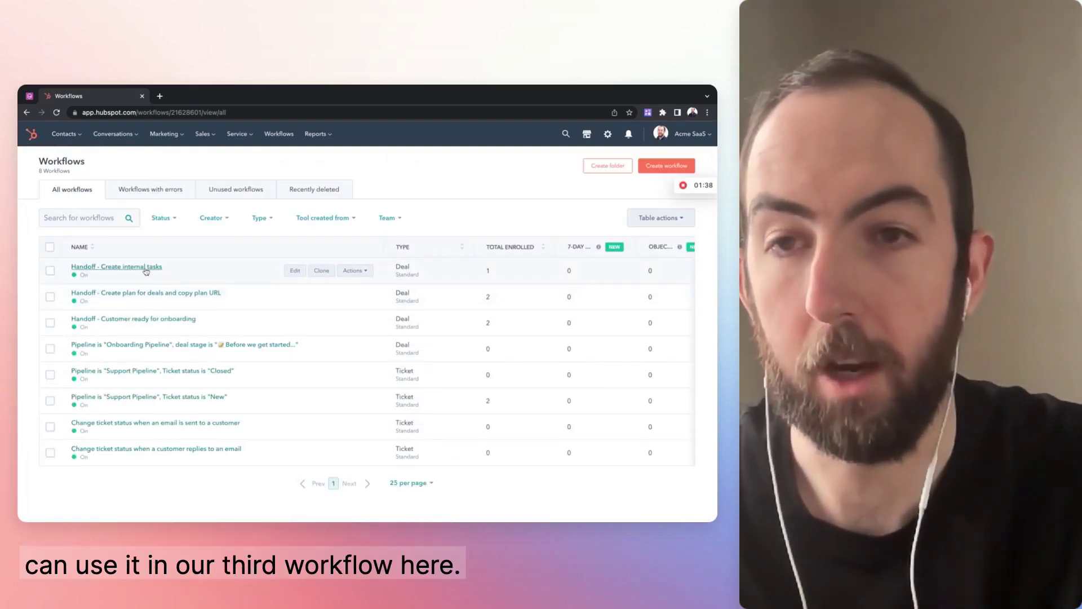
pyautogui.click(146, 268)
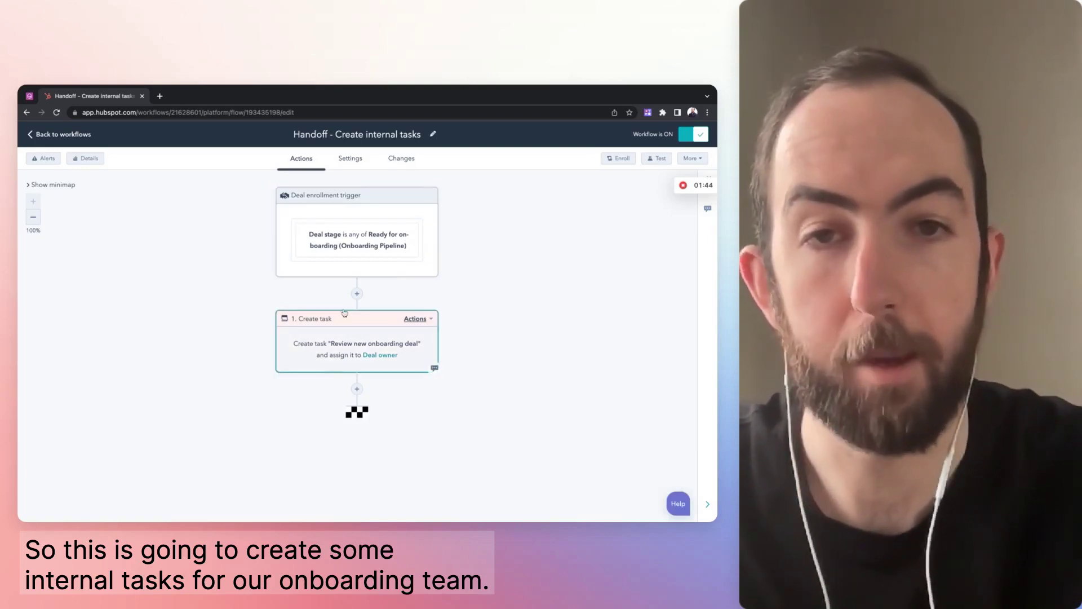
pyautogui.click(336, 357)
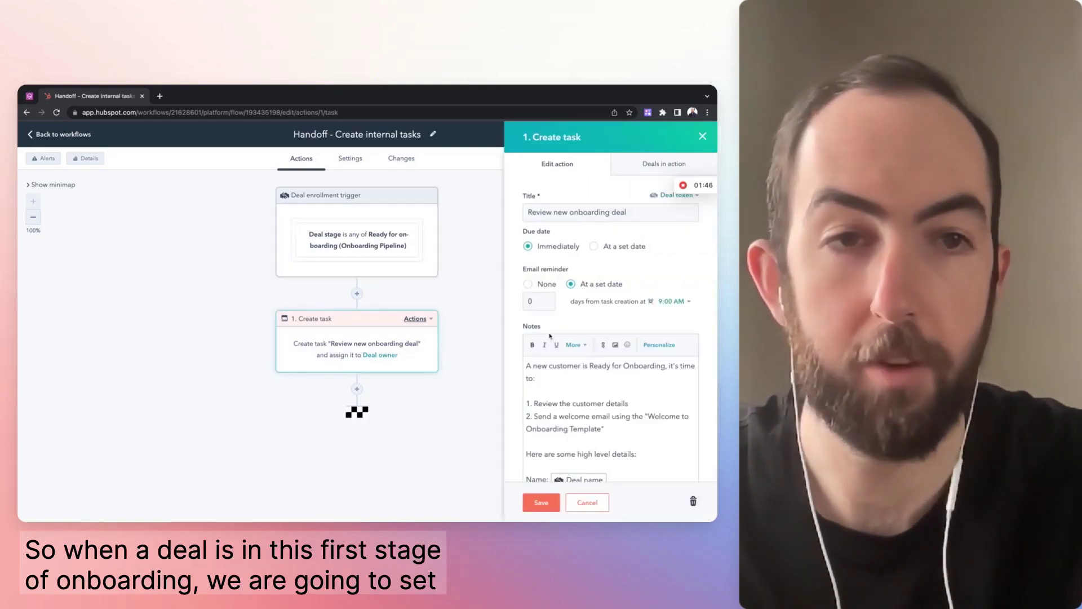
pyautogui.scroll(-2, 580, 279)
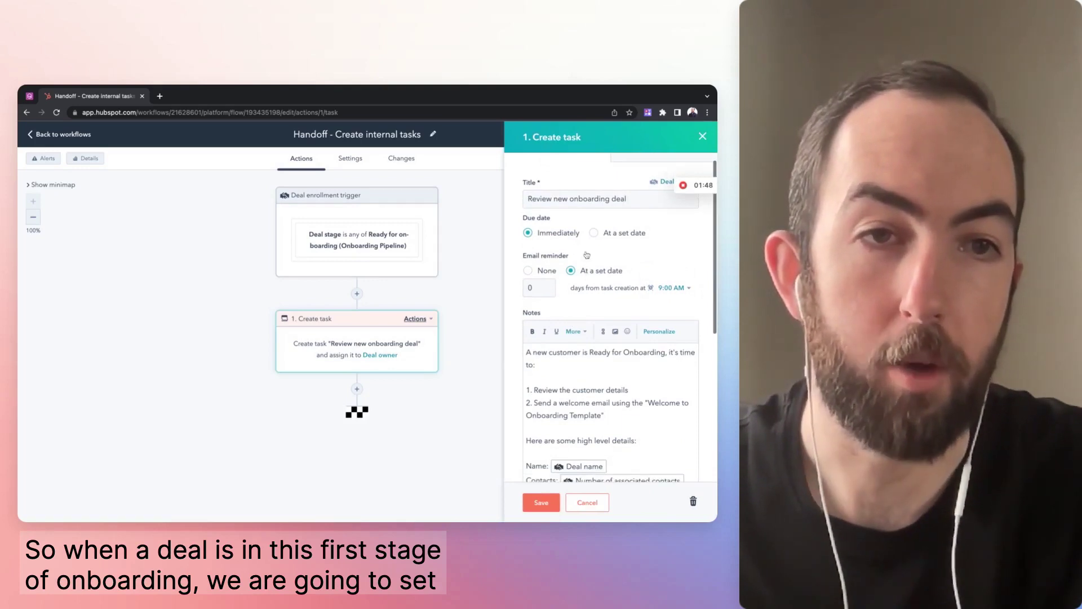
pyautogui.scroll(-1, 583, 316)
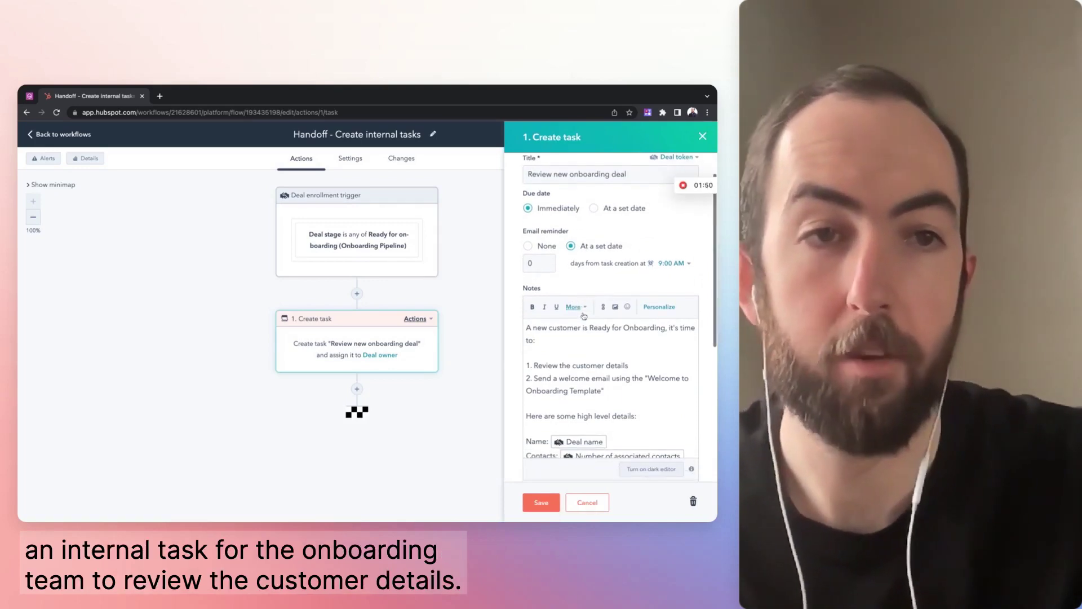
pyautogui.scroll(-1, 580, 322)
pyautogui.scroll(-2, 576, 330)
pyautogui.scroll(-1, 579, 346)
pyautogui.scroll(-1, 588, 372)
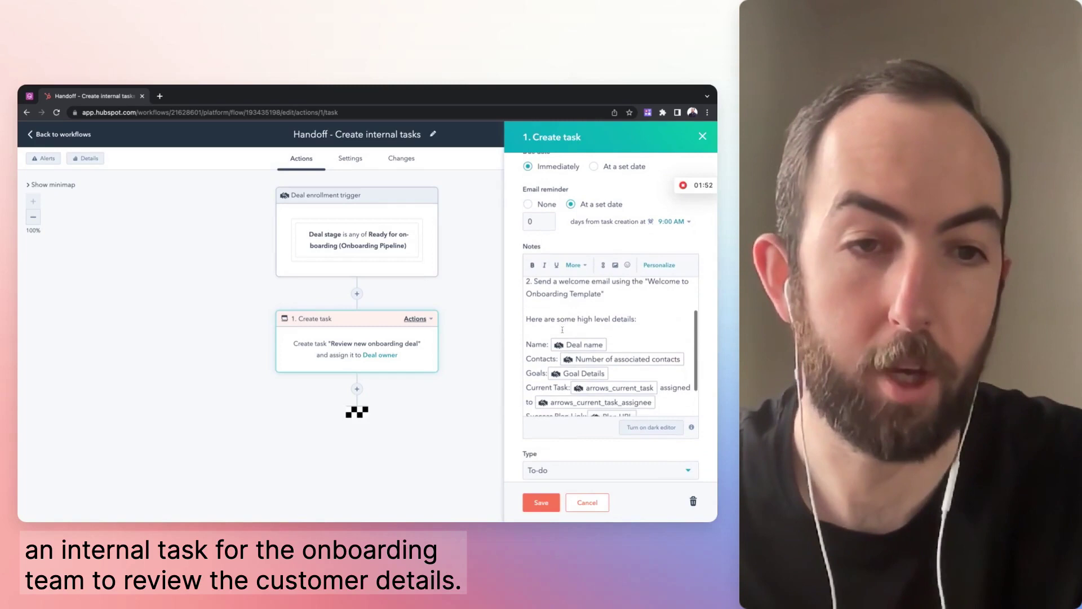
pyautogui.scroll(-1, 596, 397)
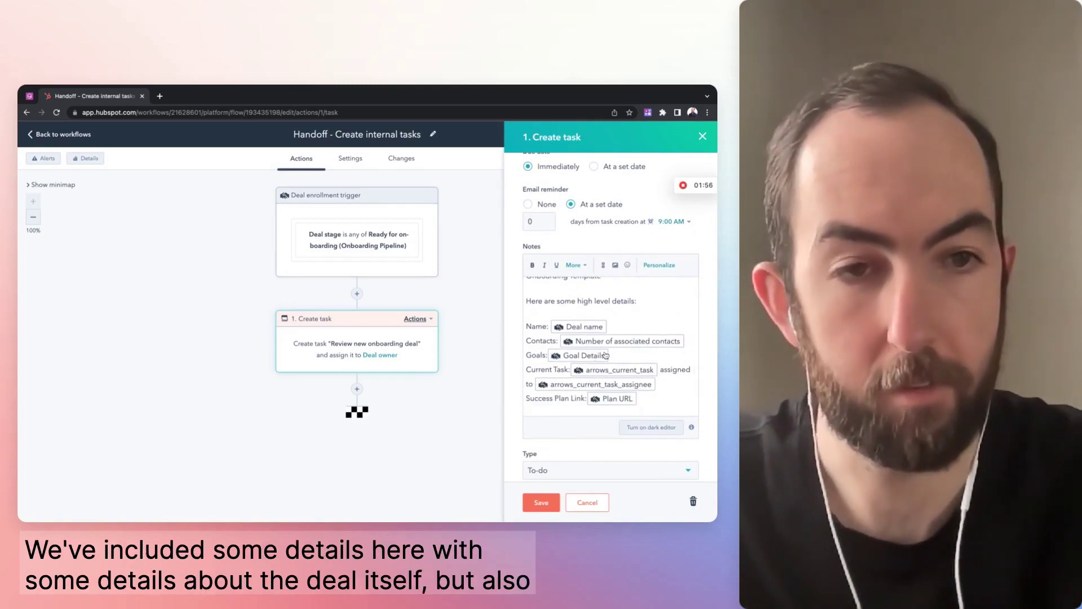
pyautogui.scroll(-1, 606, 360)
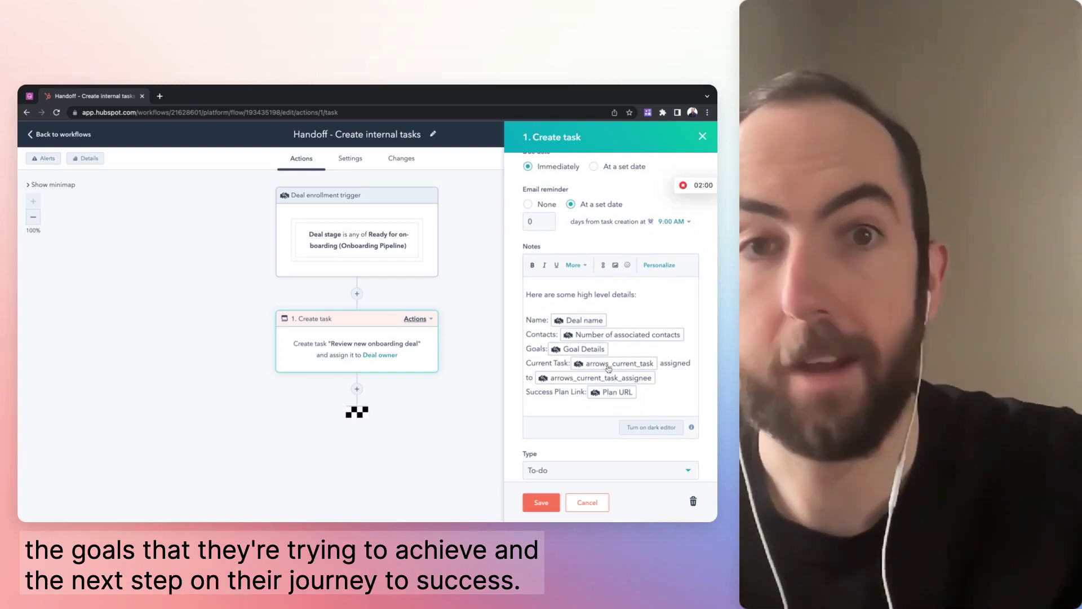
pyautogui.scroll(3, 625, 340)
pyautogui.scroll(1, 624, 342)
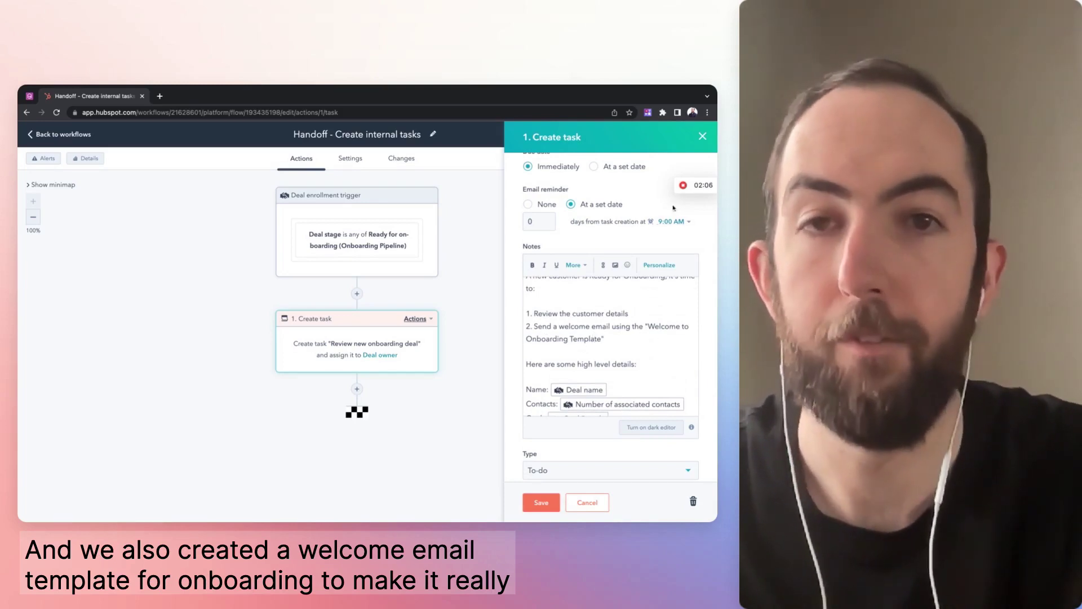
pyautogui.click(703, 137)
# Review the 'Introducing Onboarding' email template's contact and deal variables, then close it unchanged
pyautogui.click(60, 133)
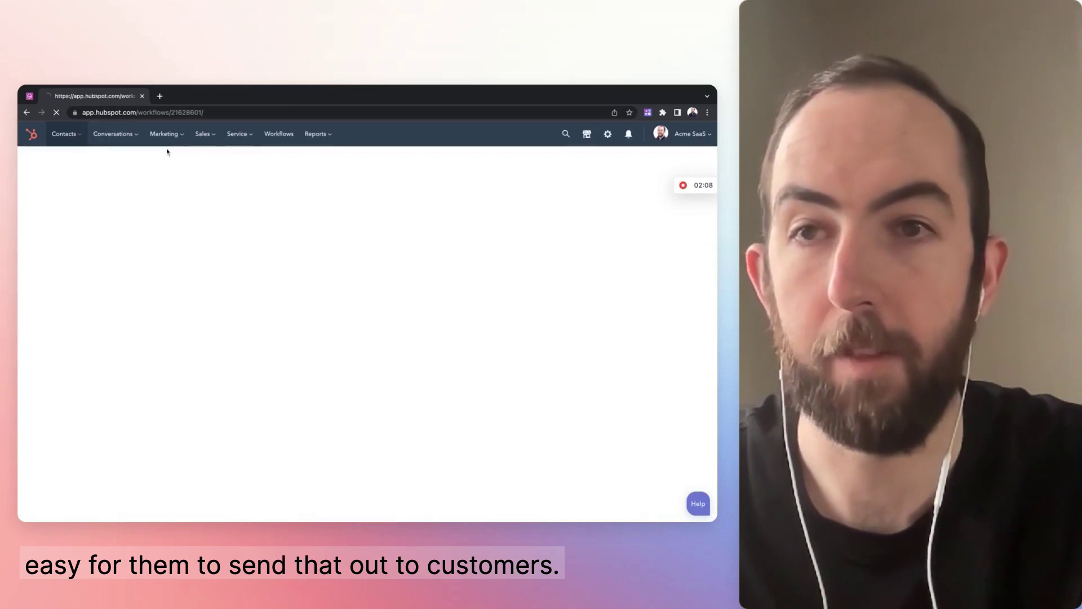
pyautogui.click(110, 234)
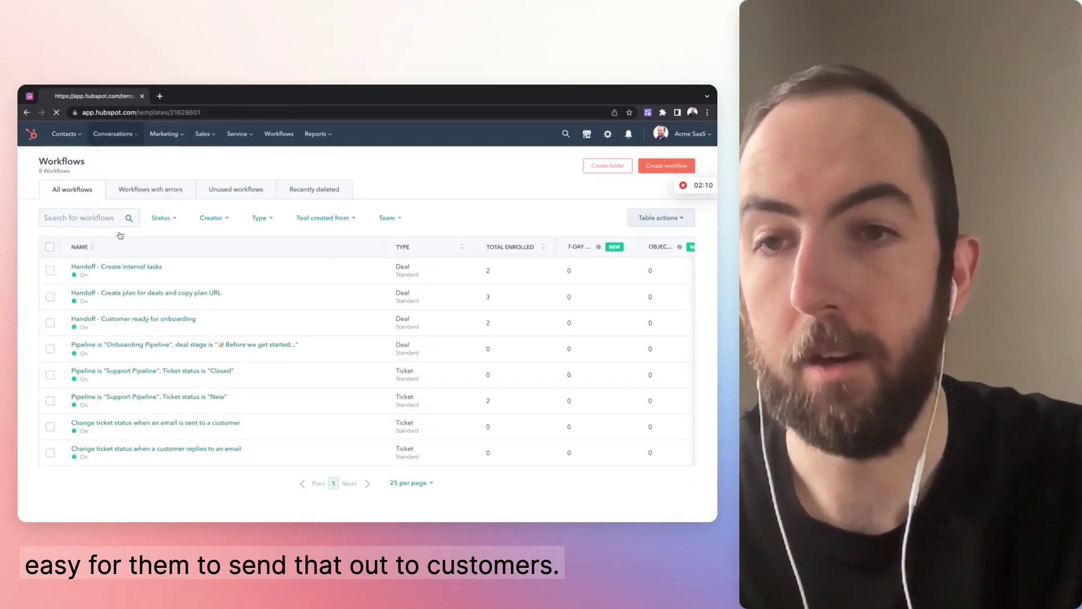
pyautogui.click(152, 256)
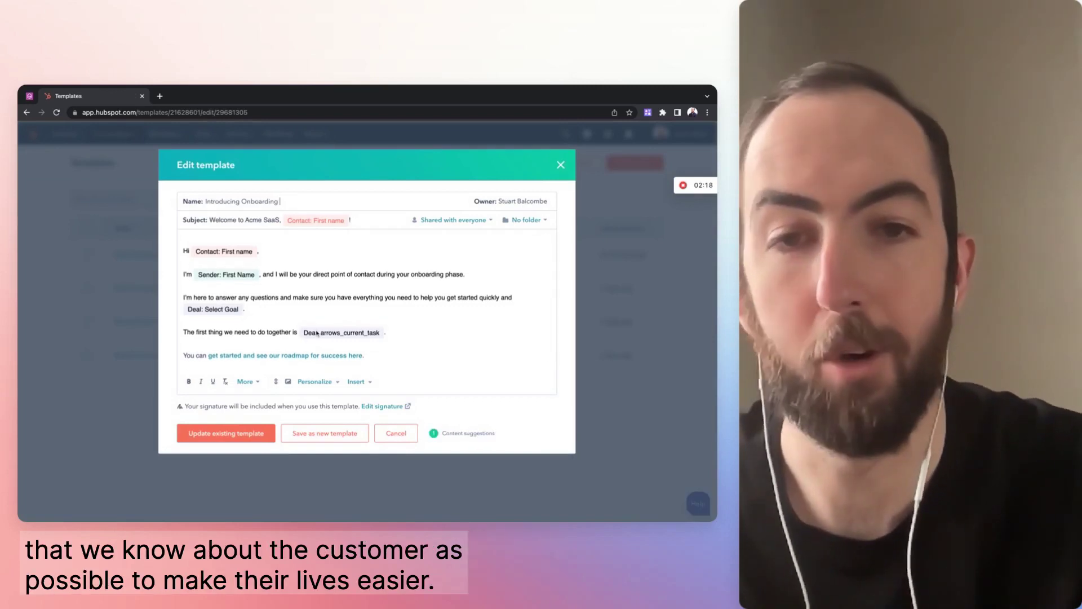
pyautogui.scroll(-1, 317, 333)
pyautogui.click(561, 164)
pyautogui.moveTo(203, 134)
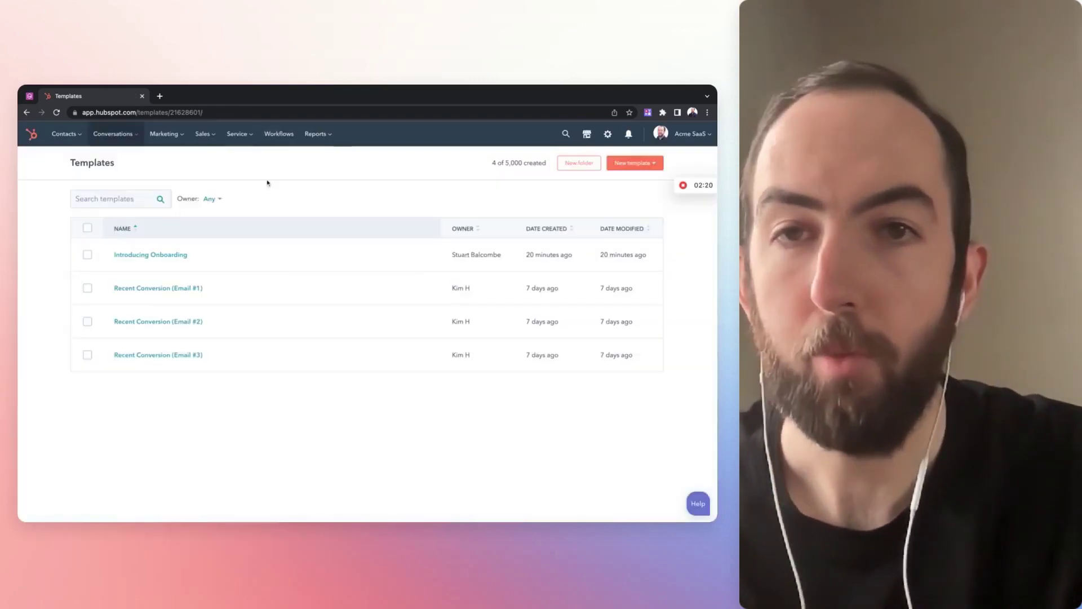
# Show the Onboarding Pipeline on the Deals board, with MCM Startup in Ready for Onboarding
pyautogui.click(219, 163)
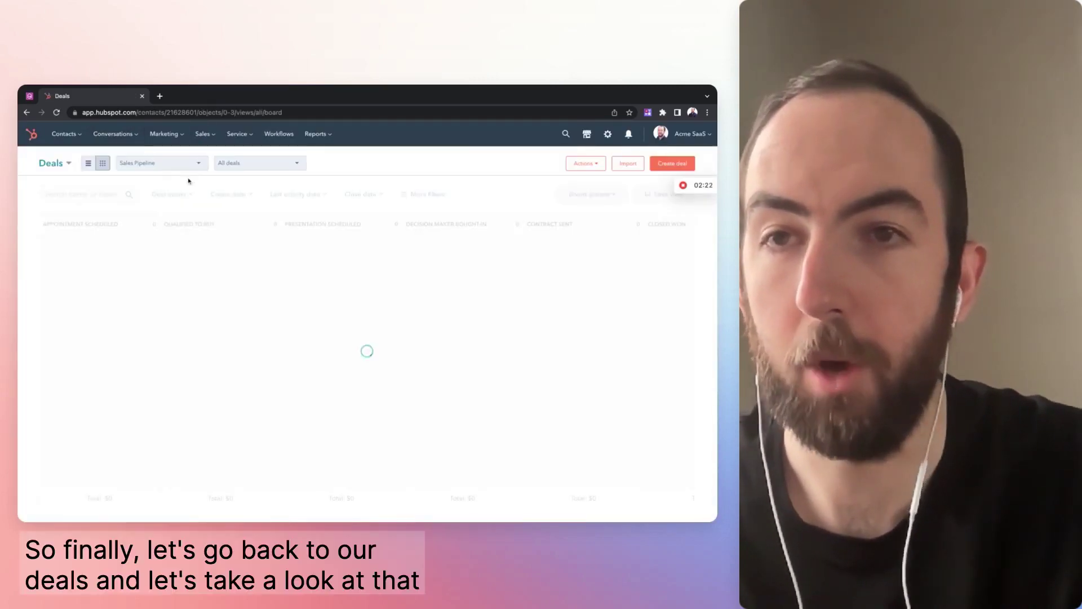
pyautogui.click(151, 163)
pyautogui.click(155, 208)
pyautogui.click(159, 163)
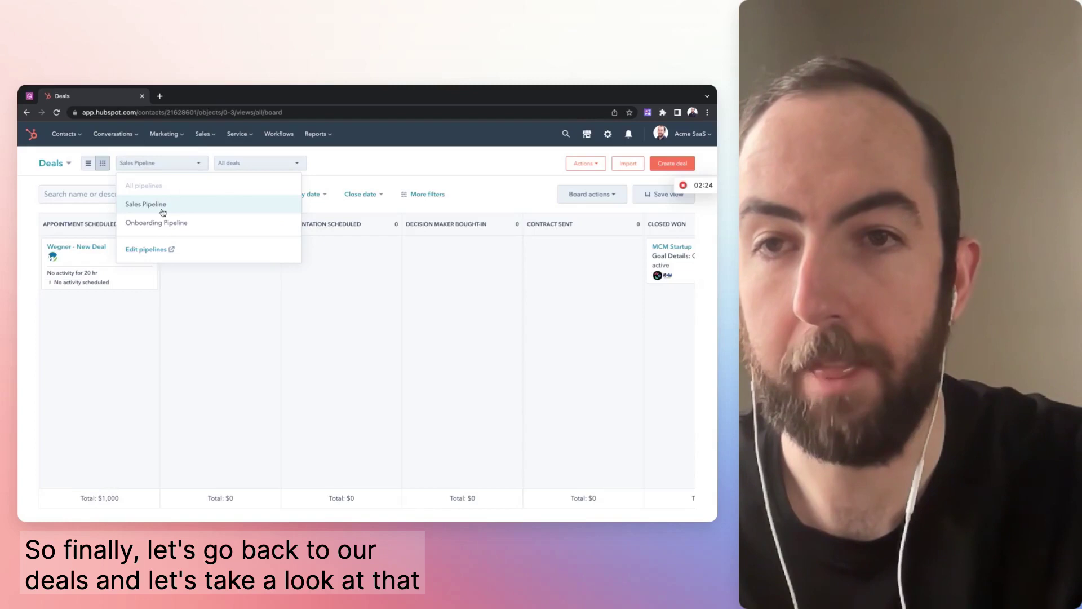
pyautogui.click(156, 223)
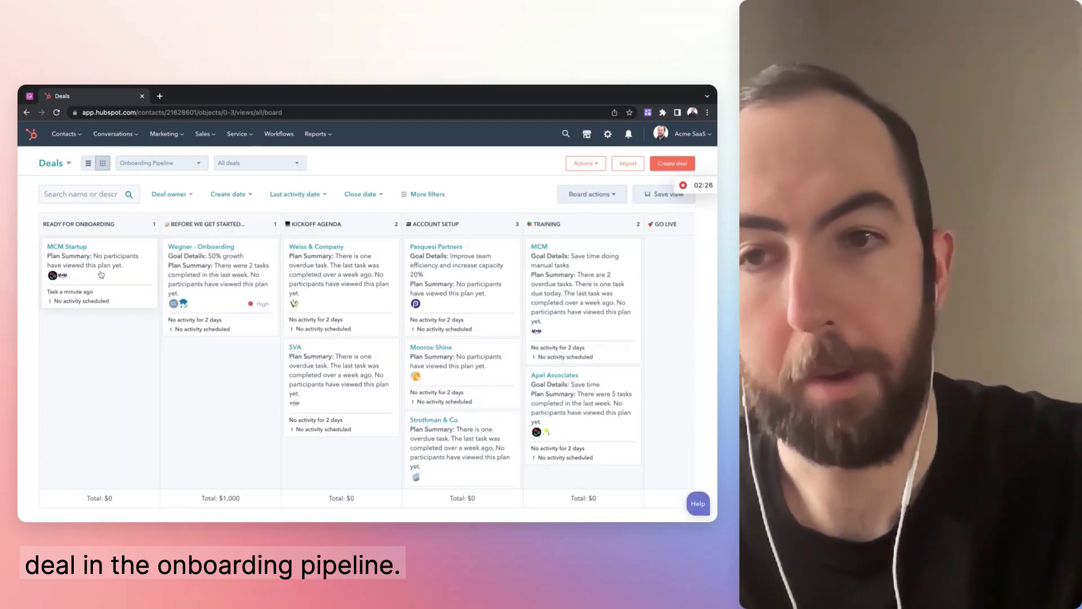